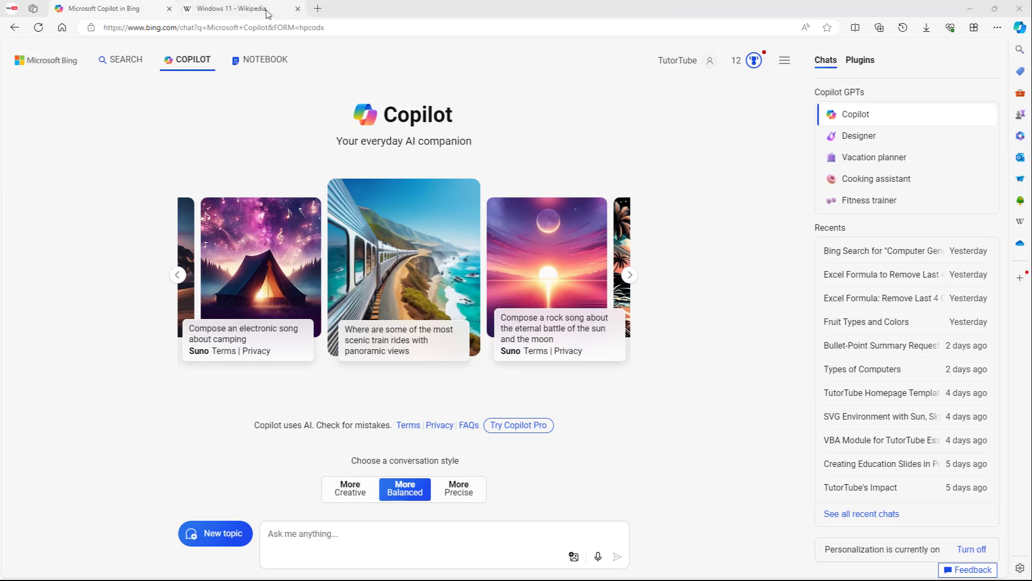
# - On the Windows 11 Wikipedia page, copy the introductory paragraph beginning "Windows 11 features major changes to the Windows shell"
pyautogui.click(236, 9)
pyautogui.scroll(-5, 338, 224)
pyautogui.scroll(-3, 338, 224)
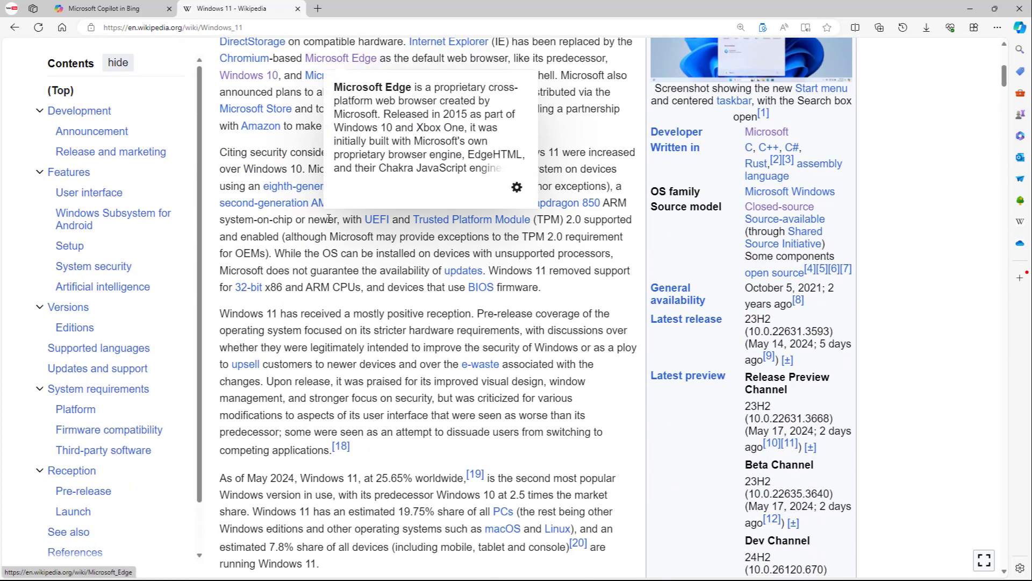
pyautogui.scroll(6, 483, 355)
pyautogui.scroll(-3, 482, 355)
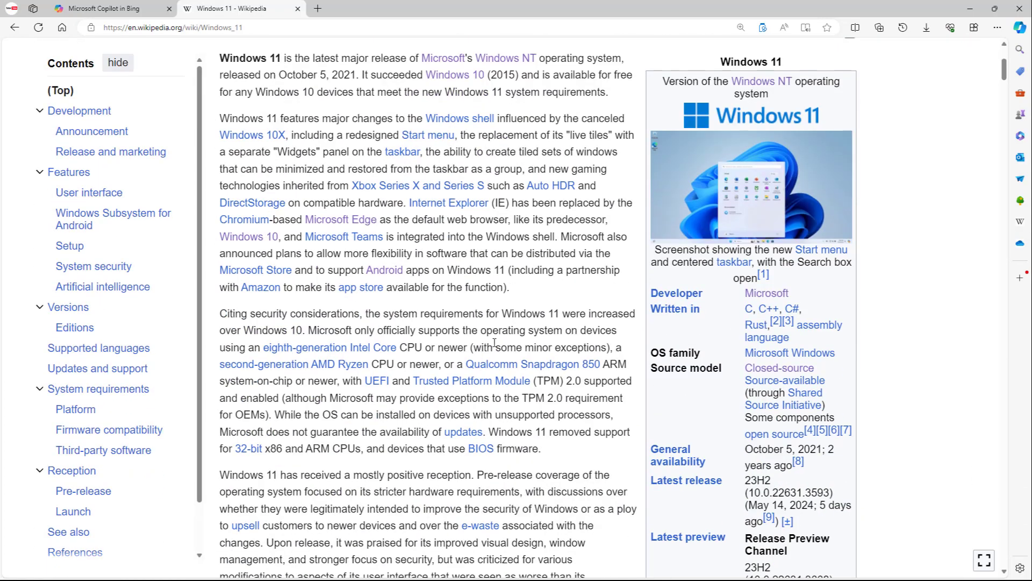
pyautogui.moveTo(547, 303); pyautogui.dragTo(220, 114)
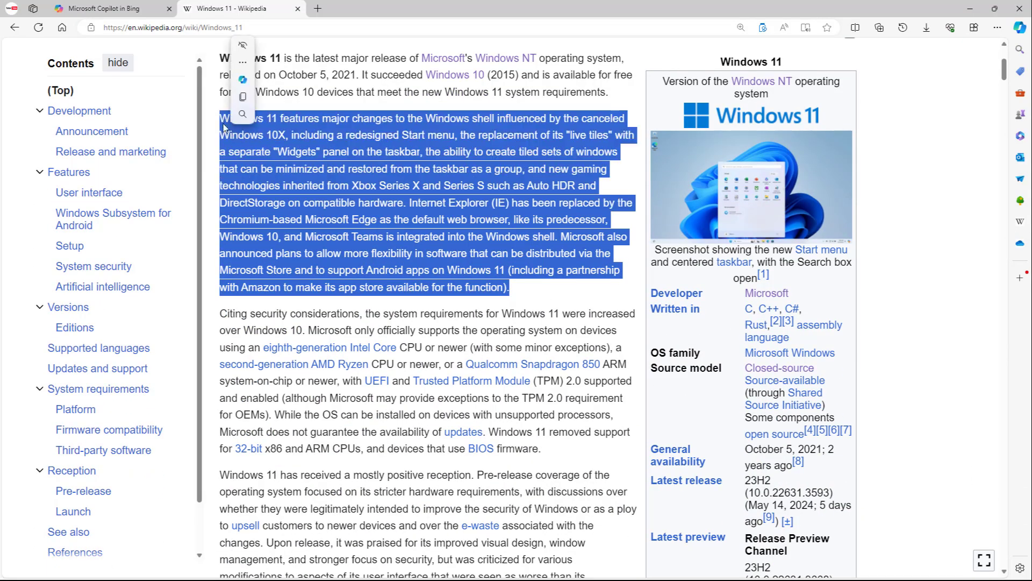
pyautogui.hotkey('ctrl', 'c')
# - Send Copilot the prompt "for the text that i am going to send in the next message. Highlight and bold the imporntat words."
pyautogui.click(102, 9)
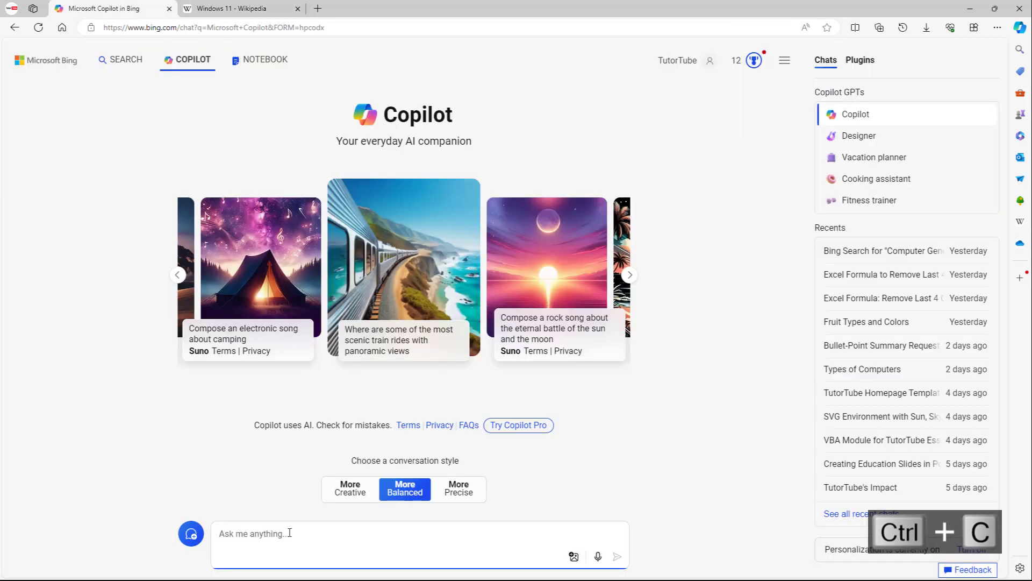
pyautogui.write('Foer')
pyautogui.press('BackSpace')
pyautogui.write('fopr the text')
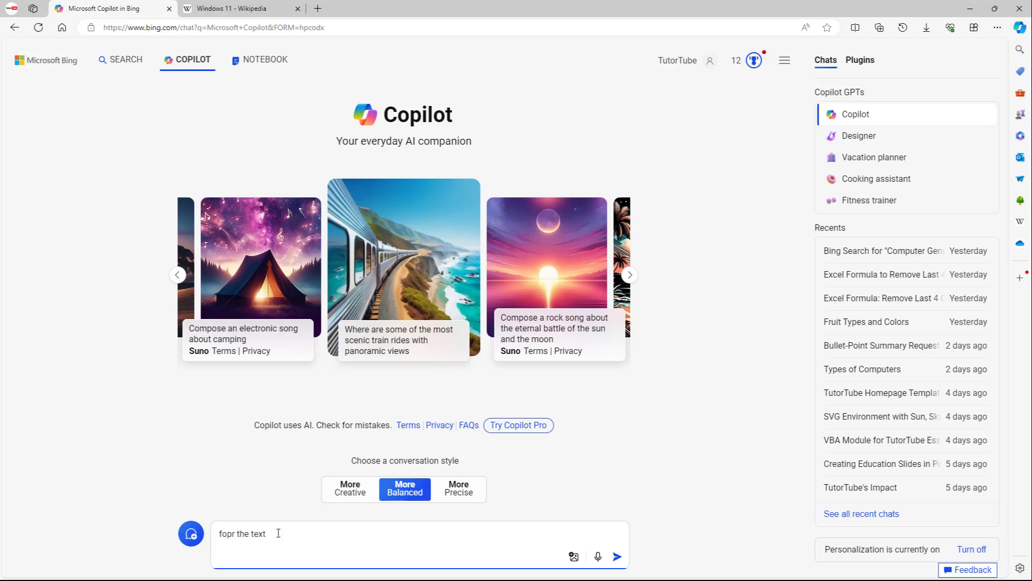
pyautogui.press('BackSpace')
pyautogui.press('BackSpace')
pyautogui.press('BackSpace')
pyautogui.press('BackSpace')
pyautogui.press('BackSpace')
pyautogui.press('BackSpace')
pyautogui.press('BackSpace')
pyautogui.press('BackSpace')
pyautogui.write('er')
pyautogui.press('BackSpace')
pyautogui.press('BackSpace')
pyautogui.write('r the text i')
pyautogui.press('BackSpace')
pyautogui.write('that i am going to send in t')
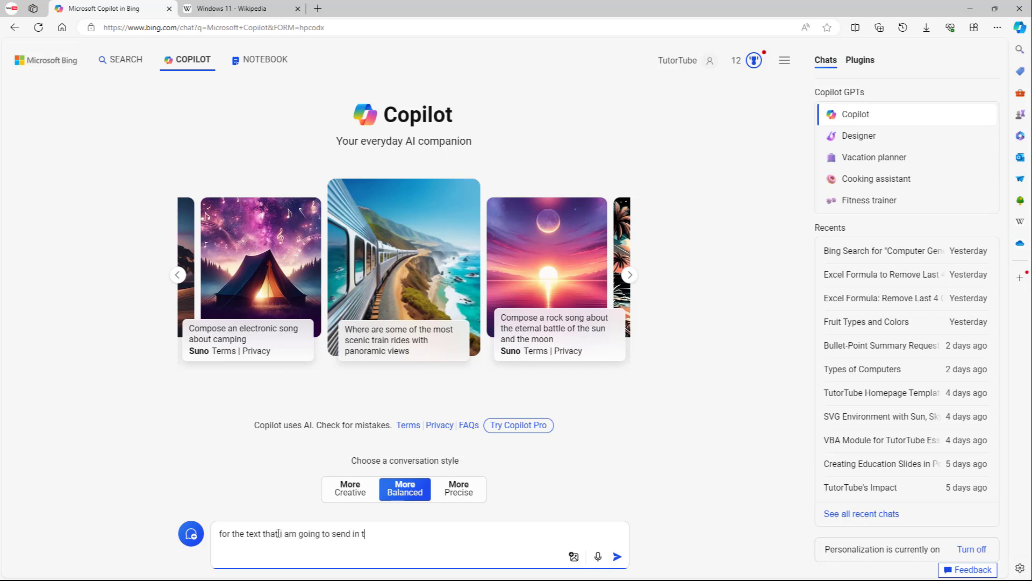
pyautogui.write('he next me')
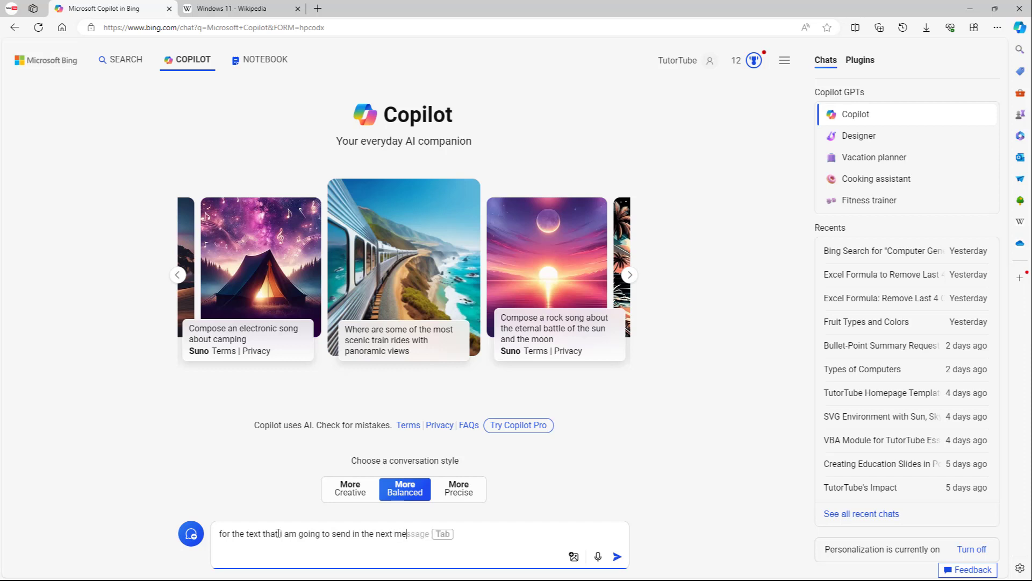
pyautogui.write('ssage. Highl')
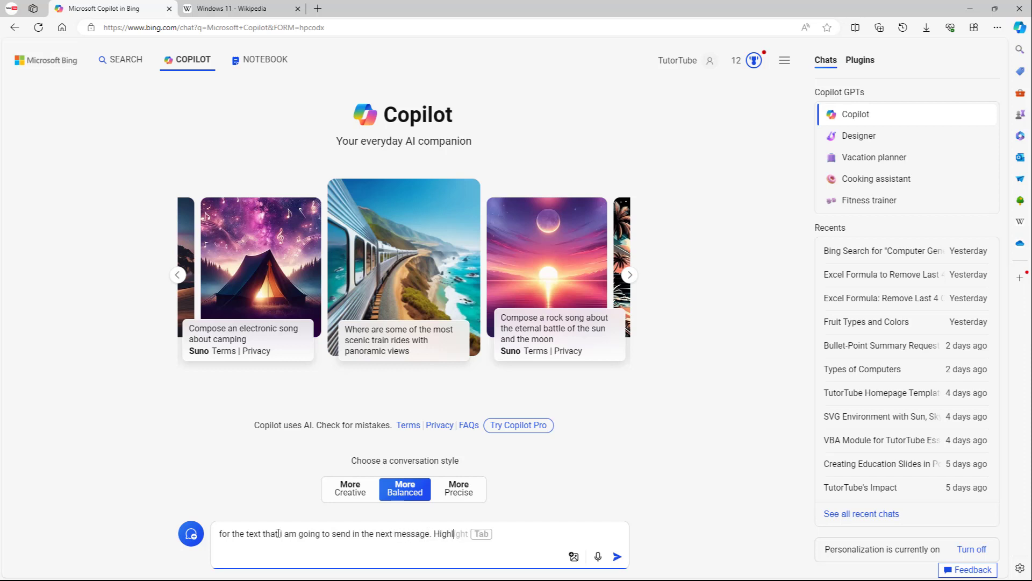
pyautogui.write('ight and bold the imporntat wor')
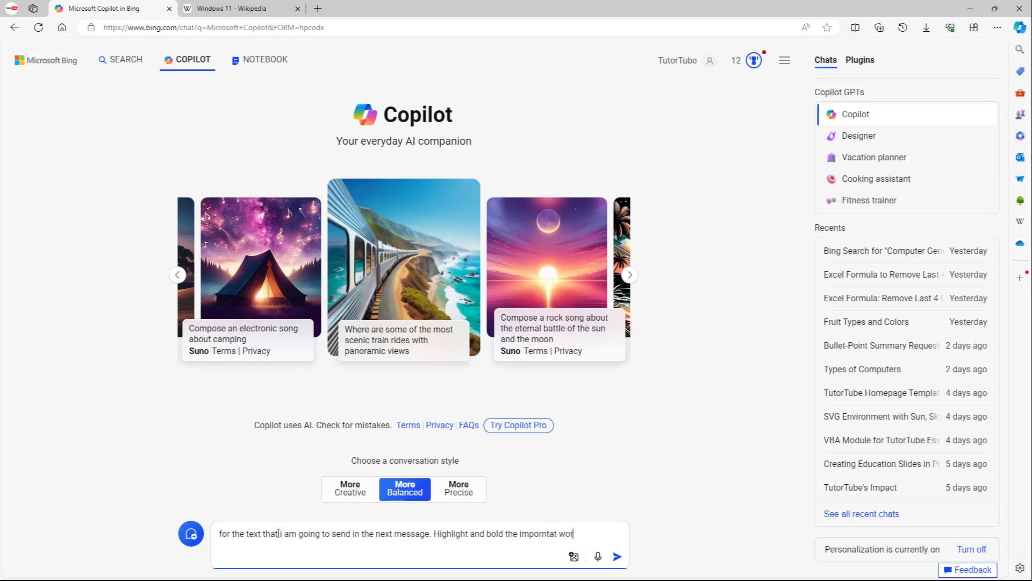
pyautogui.write('ds.')
pyautogui.press('Return')
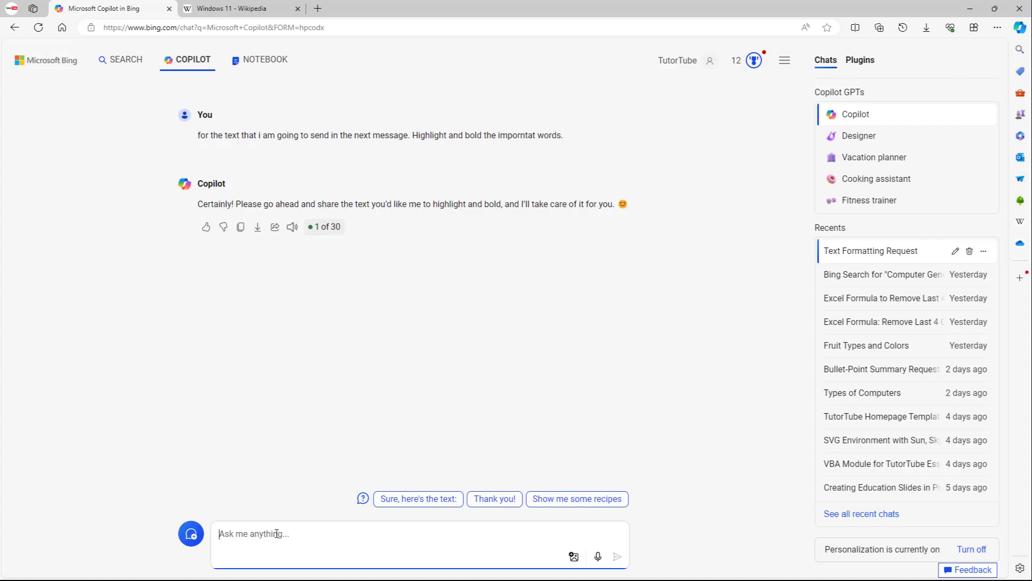
# - Send the copied Windows 11 paragraph to Copilot as the next message
pyautogui.click(273, 551)
pyautogui.hotkey('ctrl', 'v')
pyautogui.press('Return')
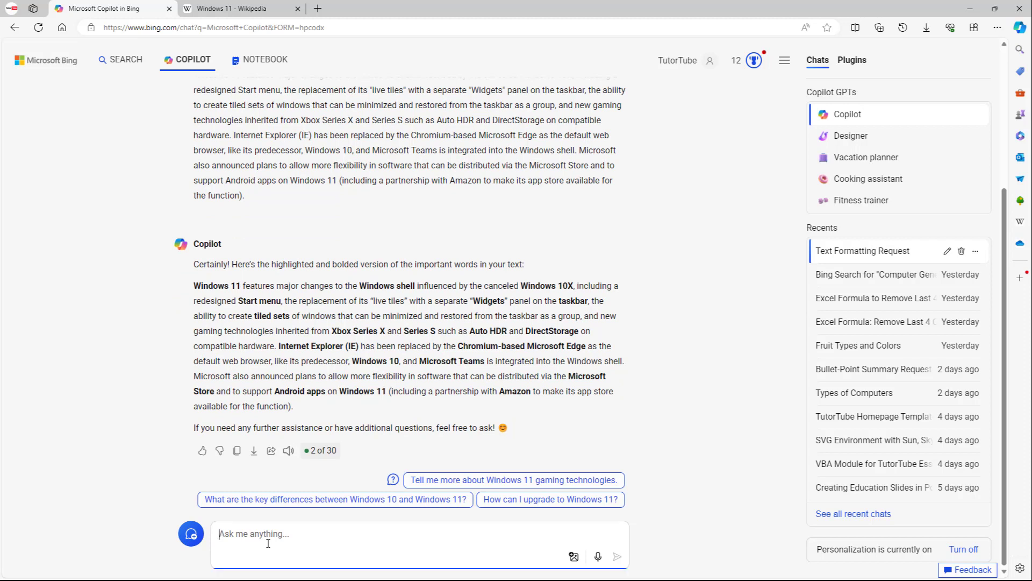
# - Ask Copilot to reformat the text with a title in a certain color and the main body with a background color, written as HTML code
pyautogui.write('Reformat the text with a ')
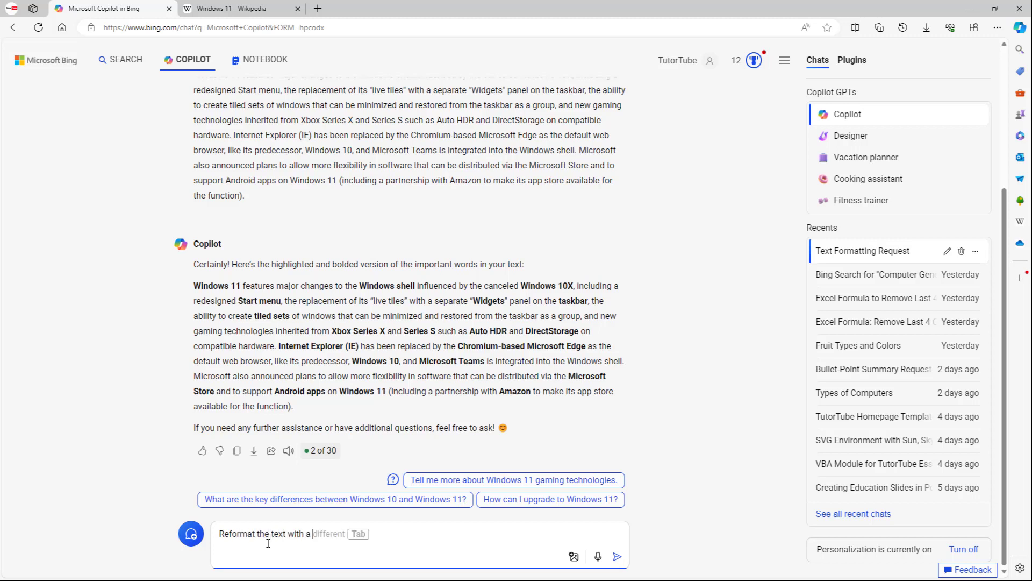
pyautogui.write('title in a certain colour')
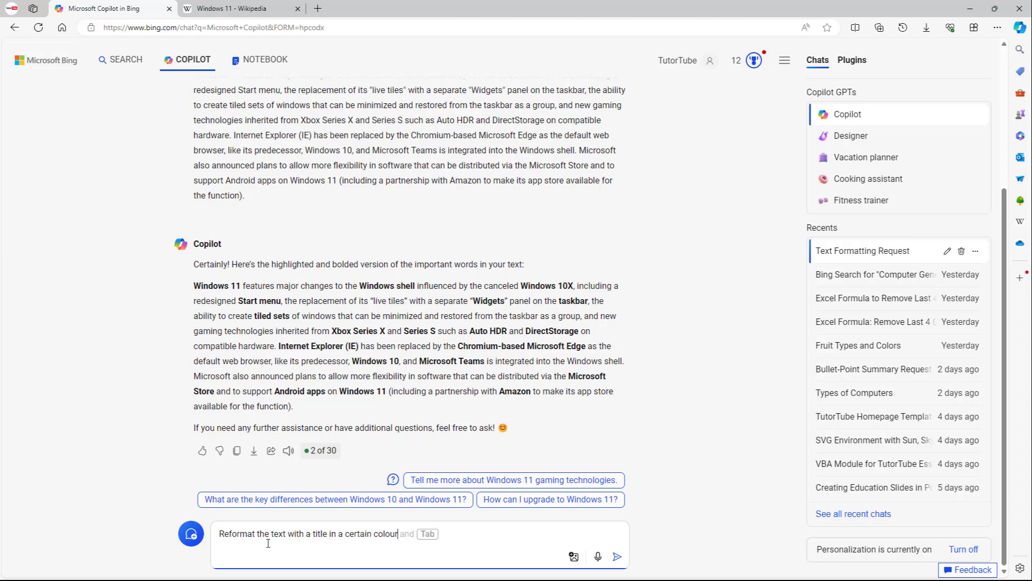
pyautogui.press('BackSpace')
pyautogui.press('BackSpace')
pyautogui.write('r and also form')
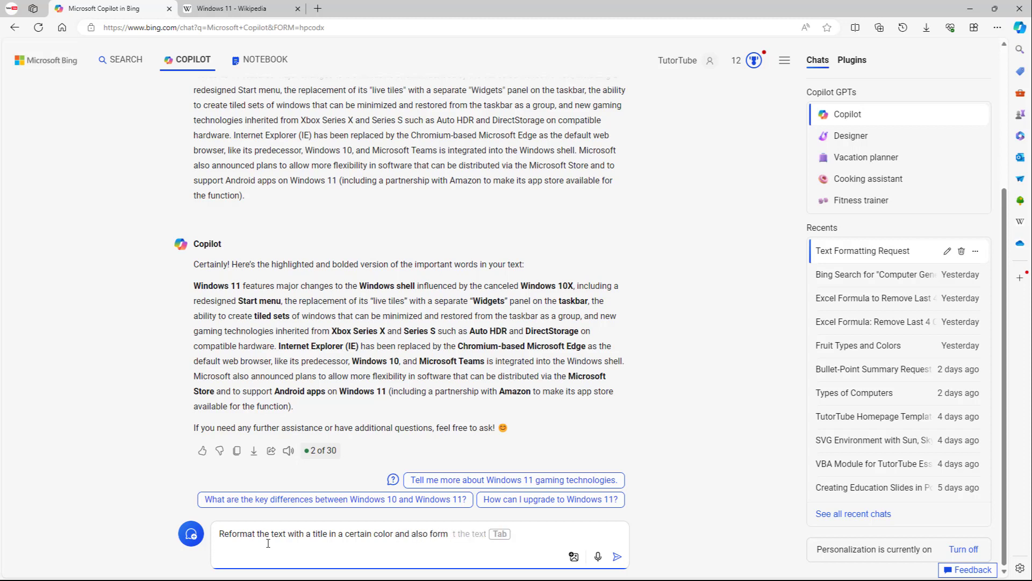
pyautogui.write('at the main body text with a background')
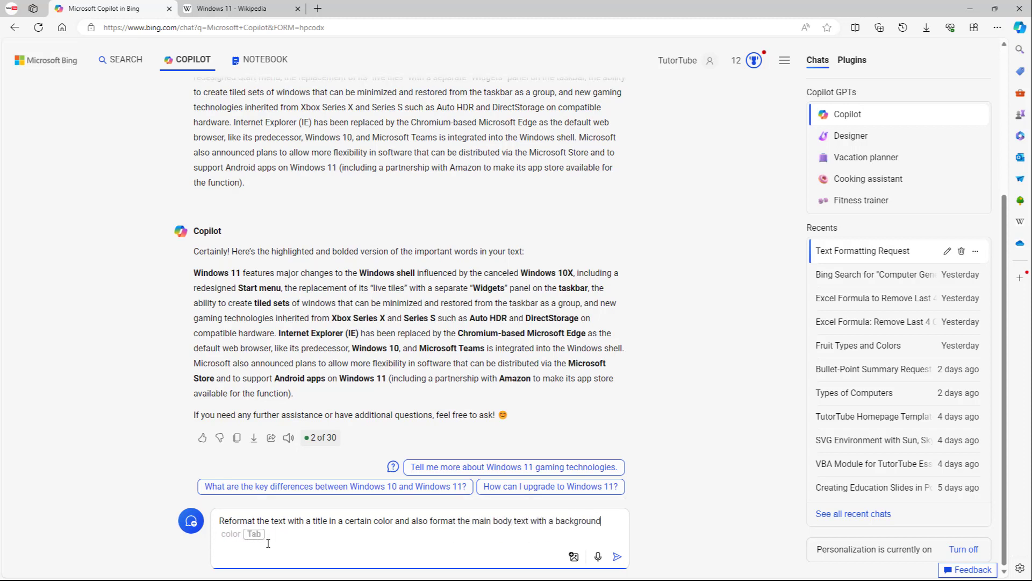
pyautogui.write(' color. Write HTML code ')
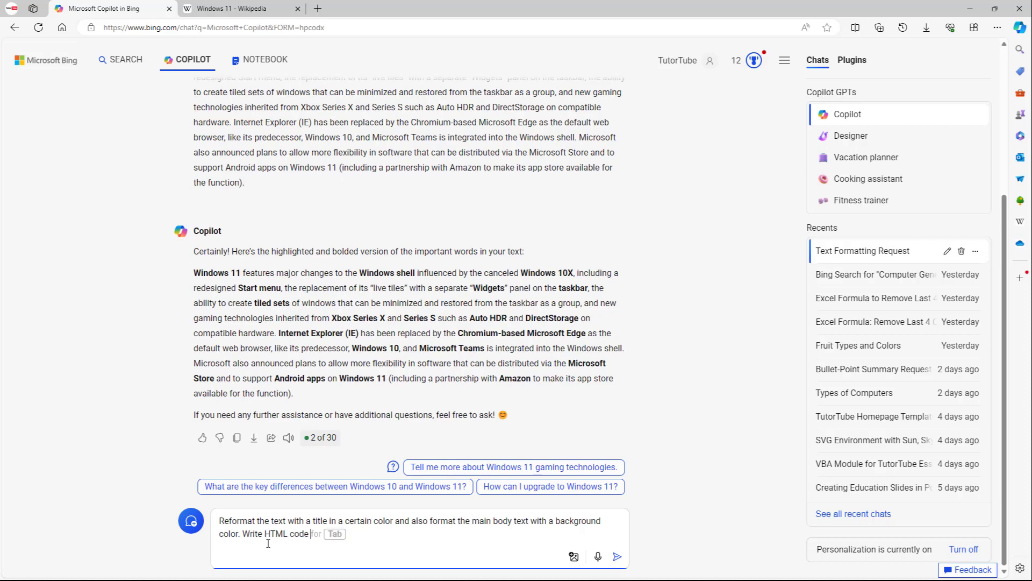
pyautogui.write('for the formatting.')
pyautogui.press('Return')
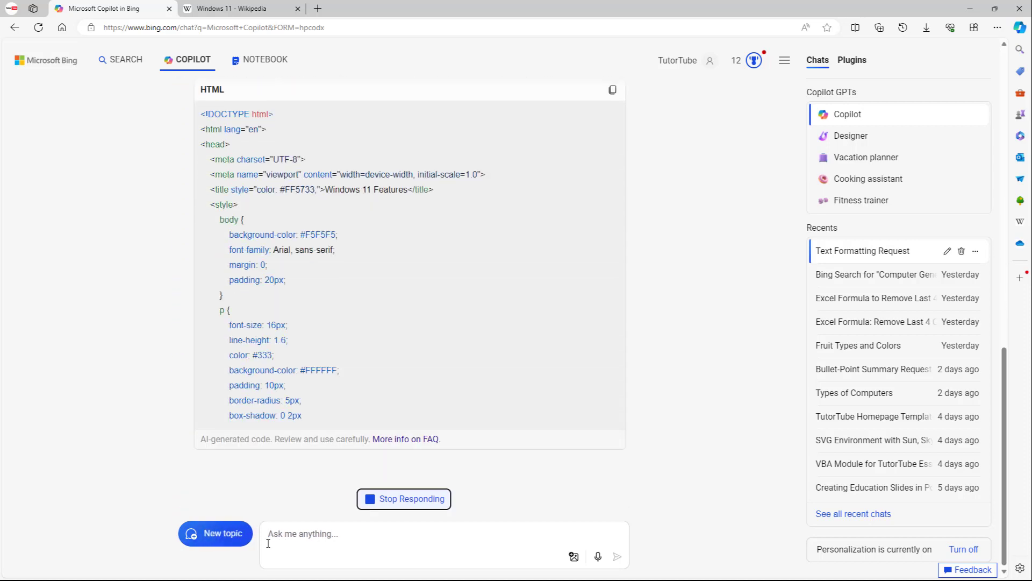
# - Review the generated HTML, including its body paragraph, and send the follow-up prompt "in the html code add in bold words tags as well"
pyautogui.scroll(4, 304, 328)
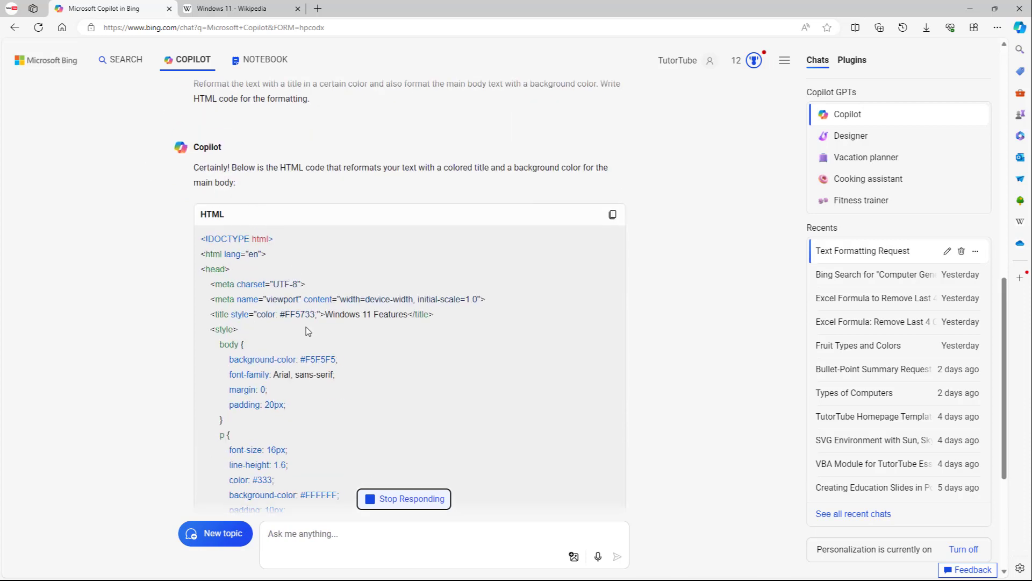
pyautogui.scroll(-3, 276, 364)
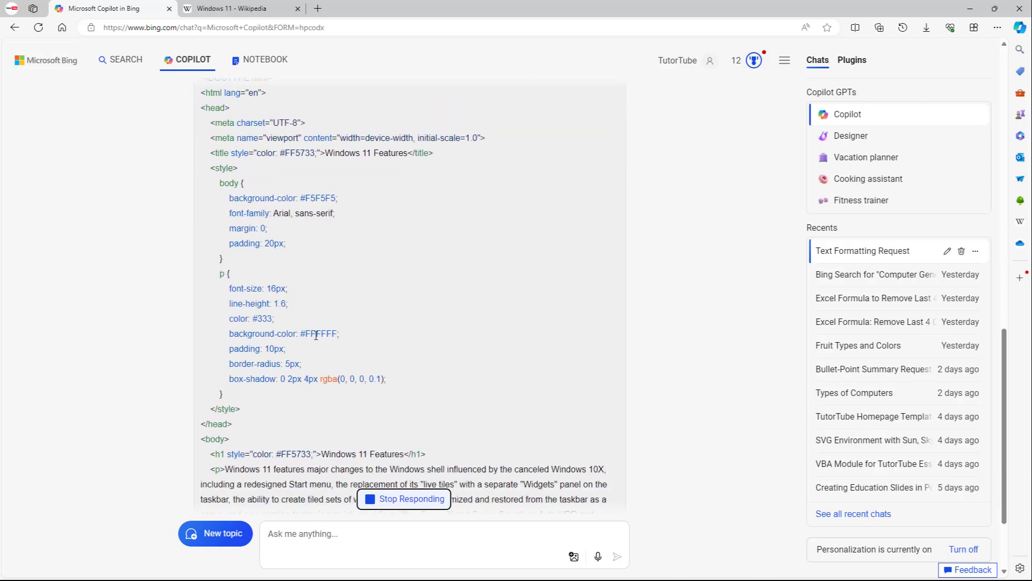
pyautogui.scroll(-4, 317, 335)
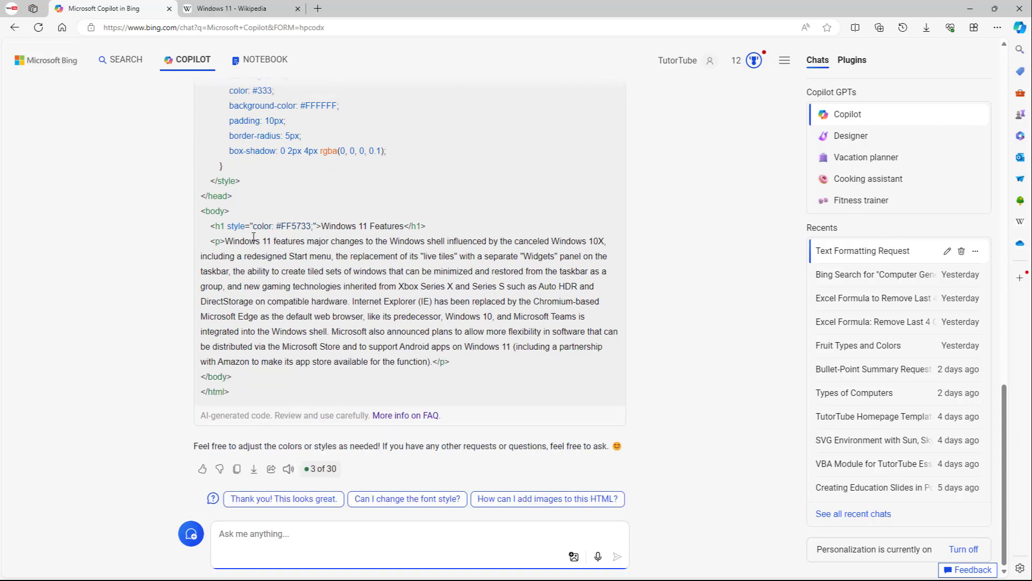
pyautogui.moveTo(225, 240); pyautogui.dragTo(479, 361)
pyautogui.click(332, 541)
pyautogui.write('in the html code add in bold w')
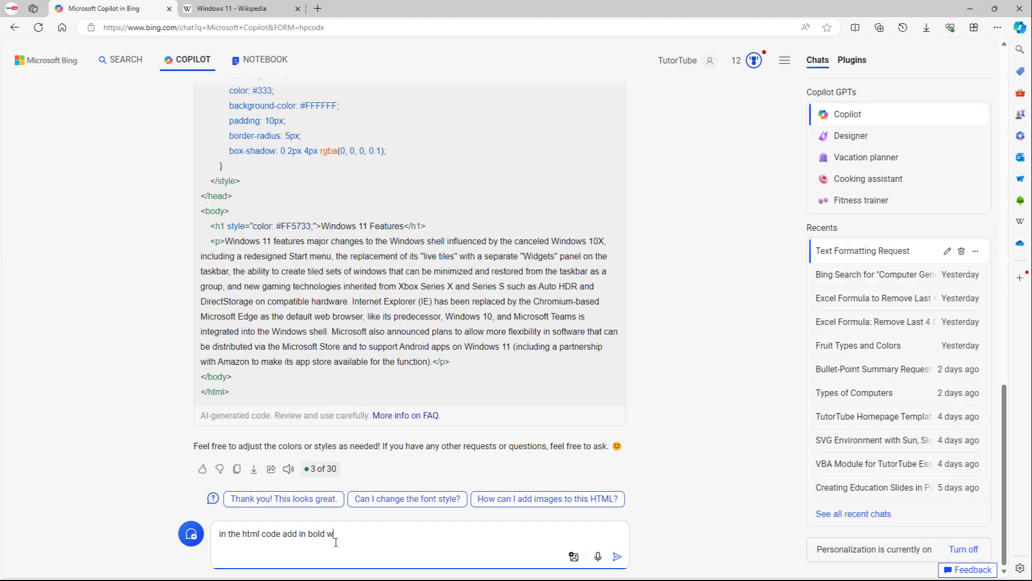
pyautogui.write('ords tags as well')
pyautogui.press('Return')
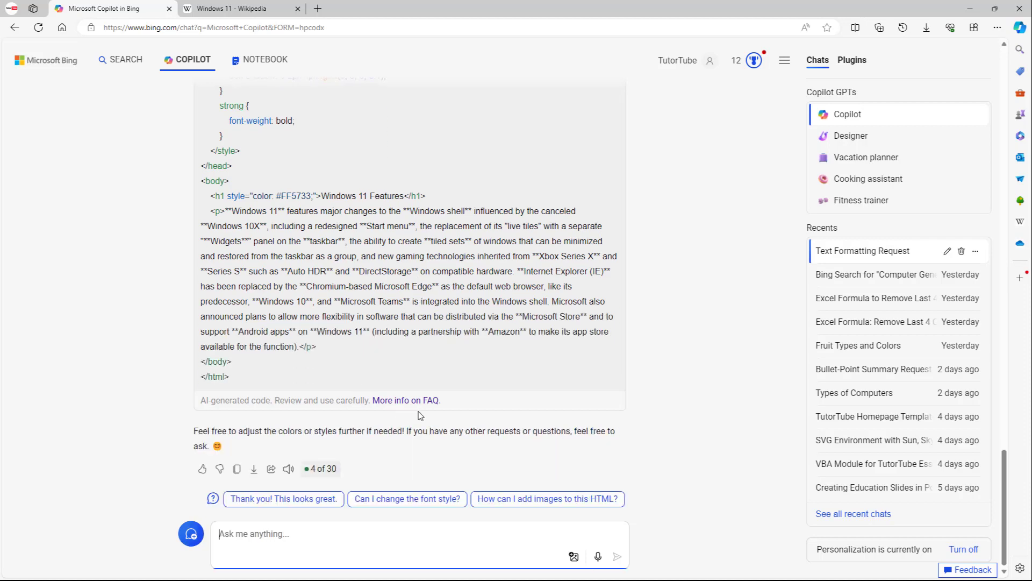
# - Copy the updated HTML code from Copilot's reply and paste it into an empty Notepad document
pyautogui.scroll(15, 444, 345)
pyautogui.scroll(-5, 628, 349)
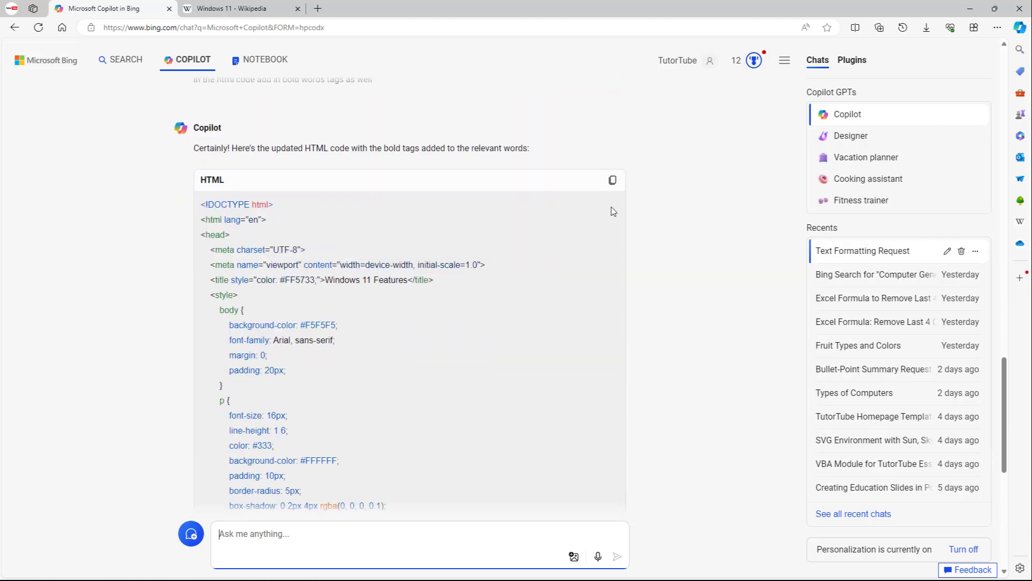
pyautogui.click(613, 179)
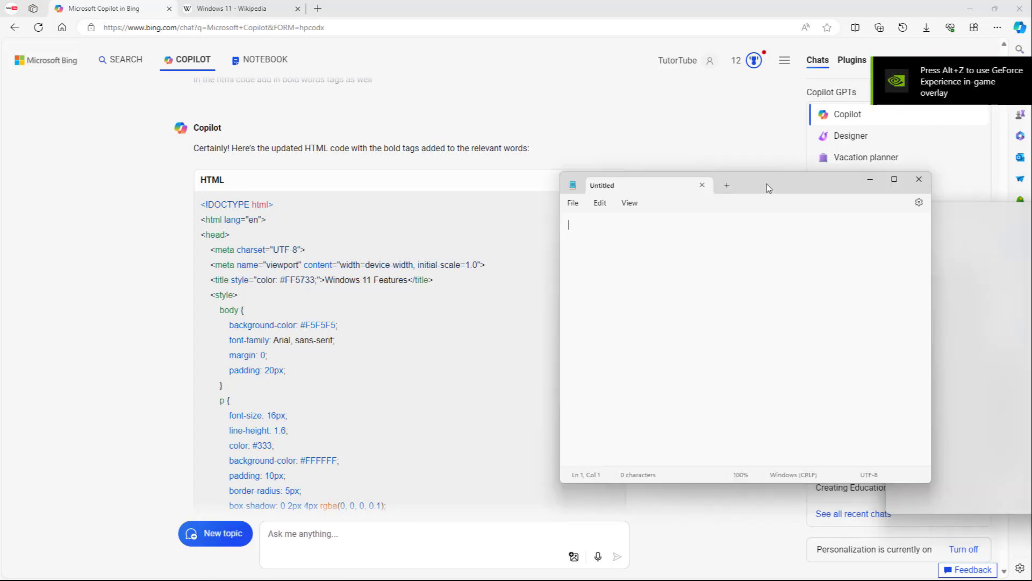
pyautogui.hotkey('ctrl', 'v')
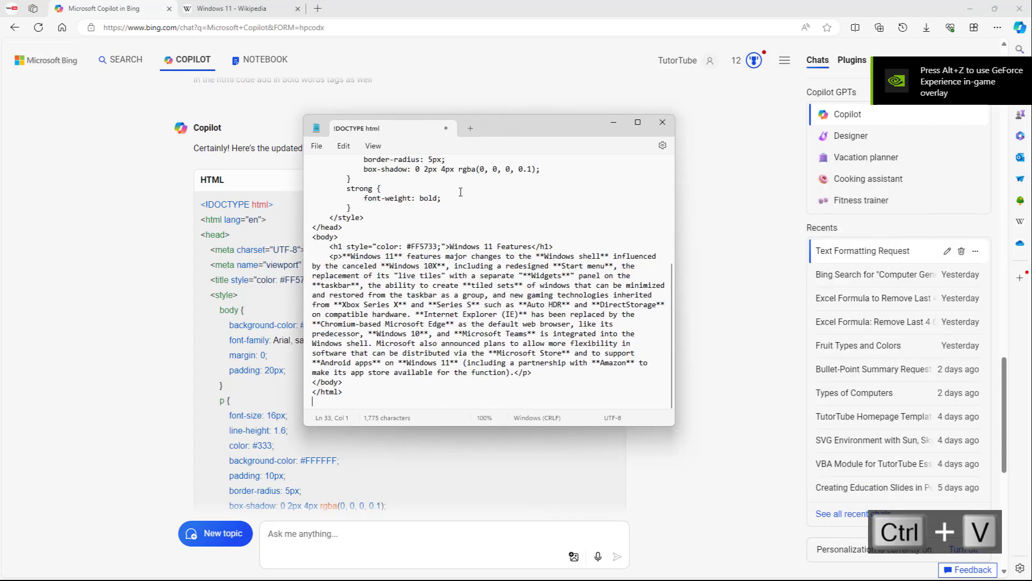
# - Save the Notepad document to the Desktop as textformat.html with the All files type, and close Notepad
pyautogui.click(316, 146)
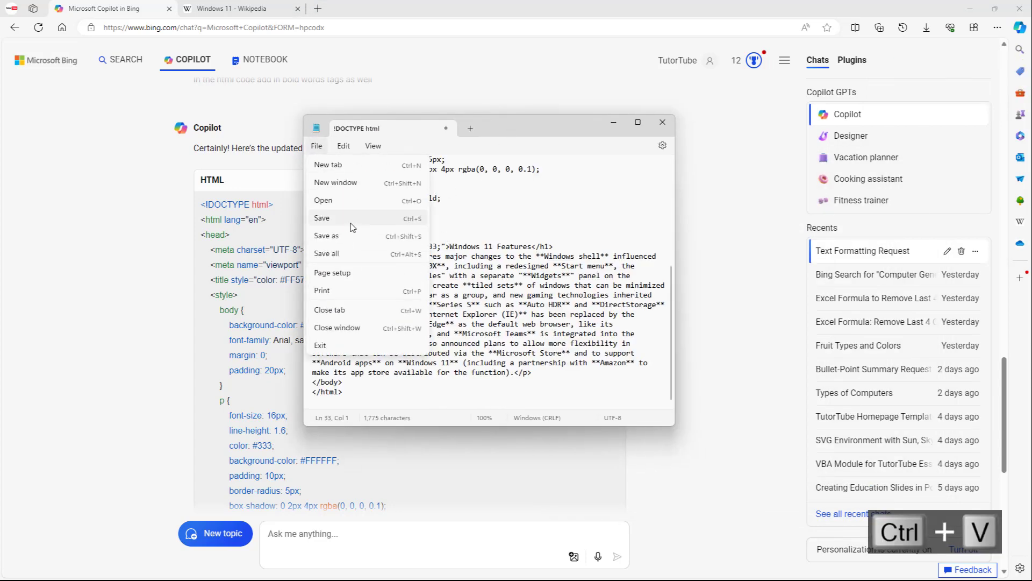
pyautogui.click(360, 246)
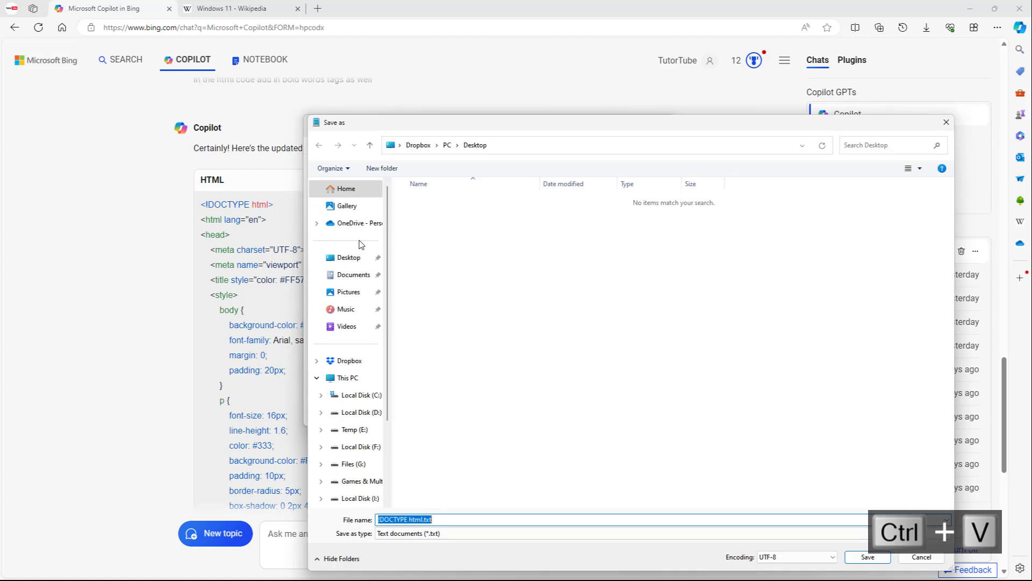
pyautogui.click(444, 535)
pyautogui.click(407, 554)
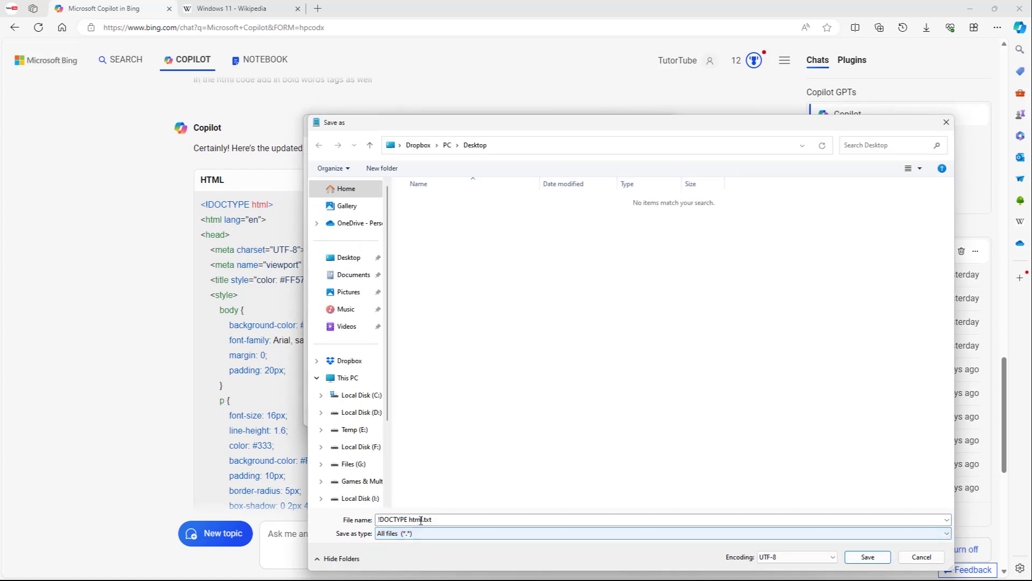
pyautogui.click(415, 519)
pyautogui.hotkey('ctrl', 'a')
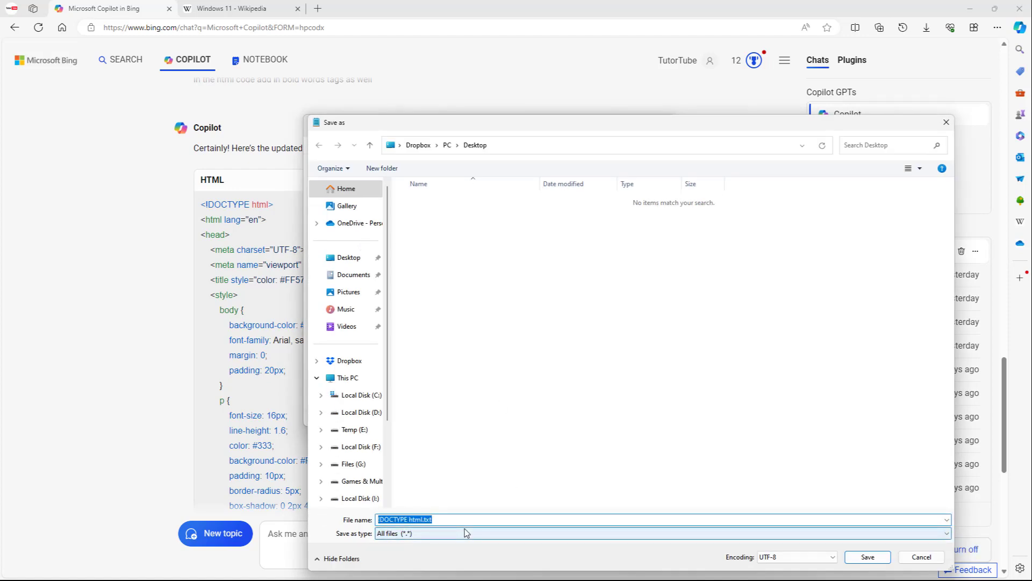
pyautogui.write('textformat.html')
pyautogui.press('Return')
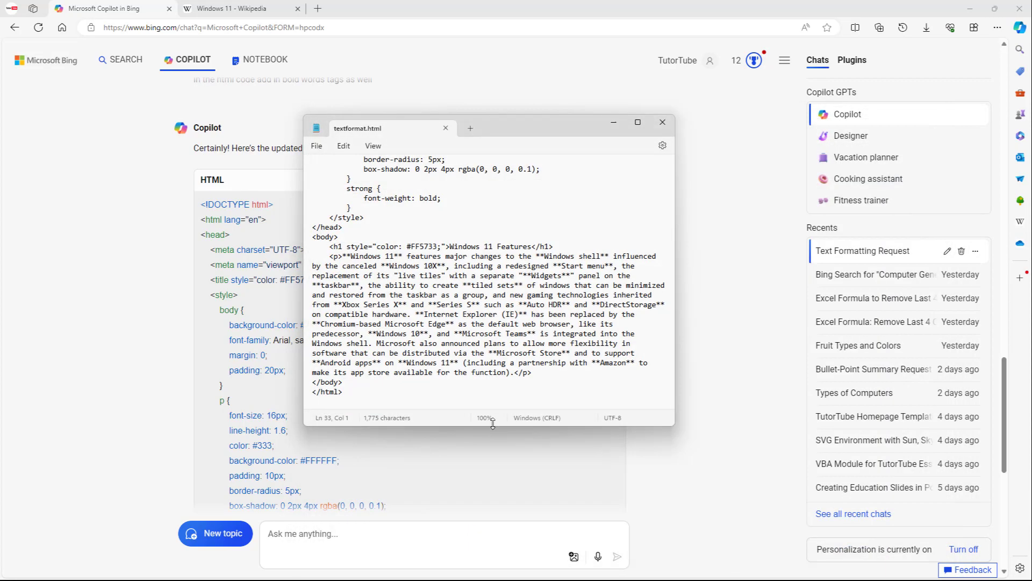
pyautogui.click(655, 126)
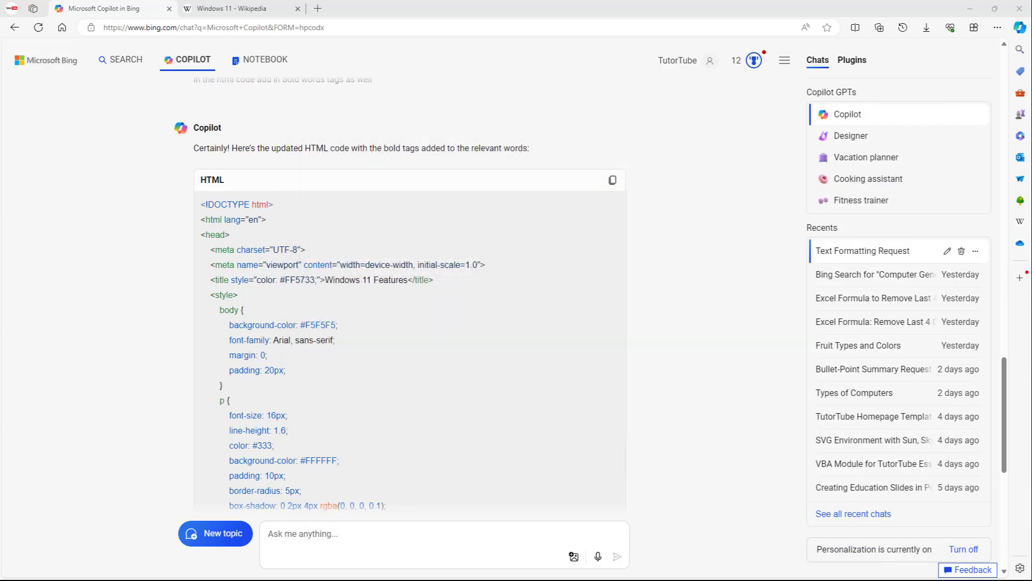
# - Open textformat.html from the desktop in the browser and maximize the browser window
pyautogui.moveTo(436, 3); pyautogui.dragTo(467, 75)
pyautogui.doubleClick(22, 141)
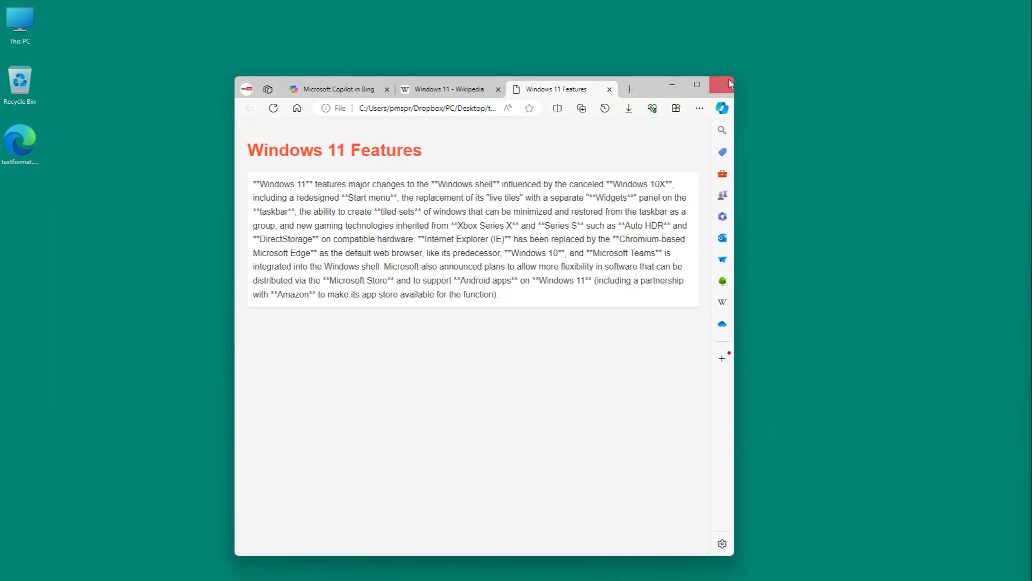
pyautogui.click(697, 85)
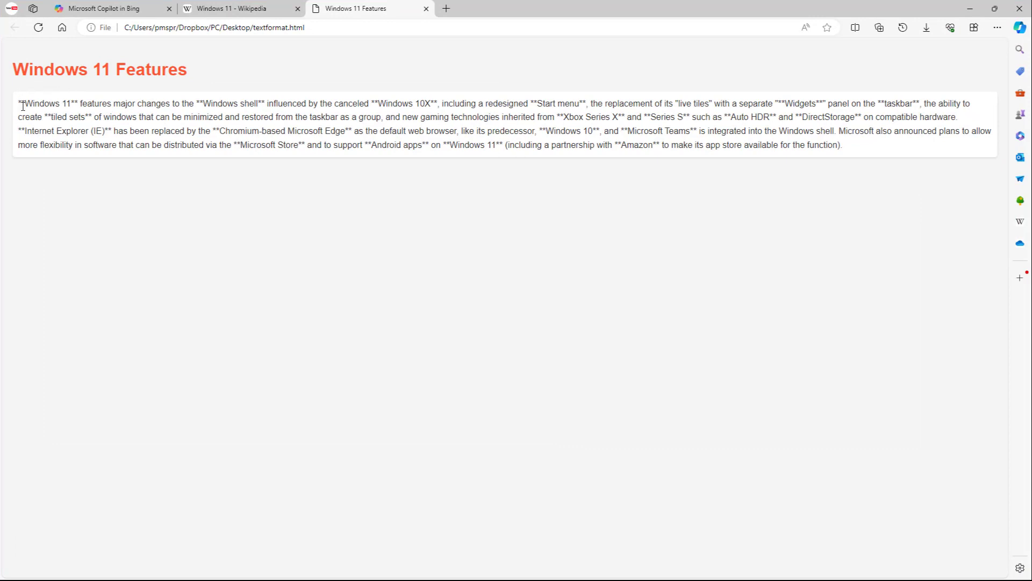
# - Copy the heading and body paragraph of the rendered Windows 11 Features page and return to the Copilot chat
pyautogui.moveTo(23, 106); pyautogui.dragTo(144, 117)
pyautogui.click(565, 191)
pyautogui.moveTo(843, 144); pyautogui.dragTo(4, 62)
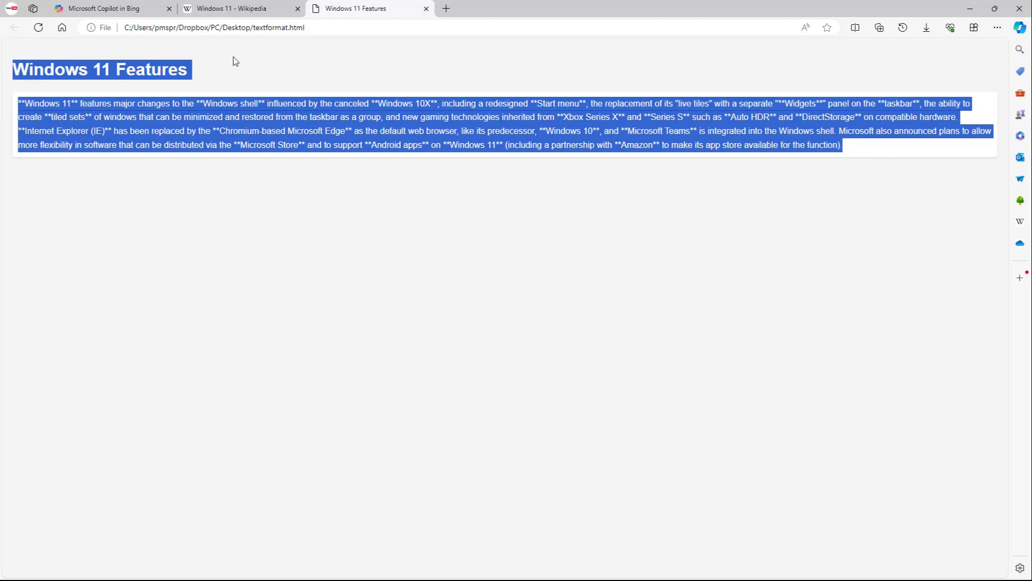
pyautogui.hotkey('ctrl', 'c')
pyautogui.click(120, 9)
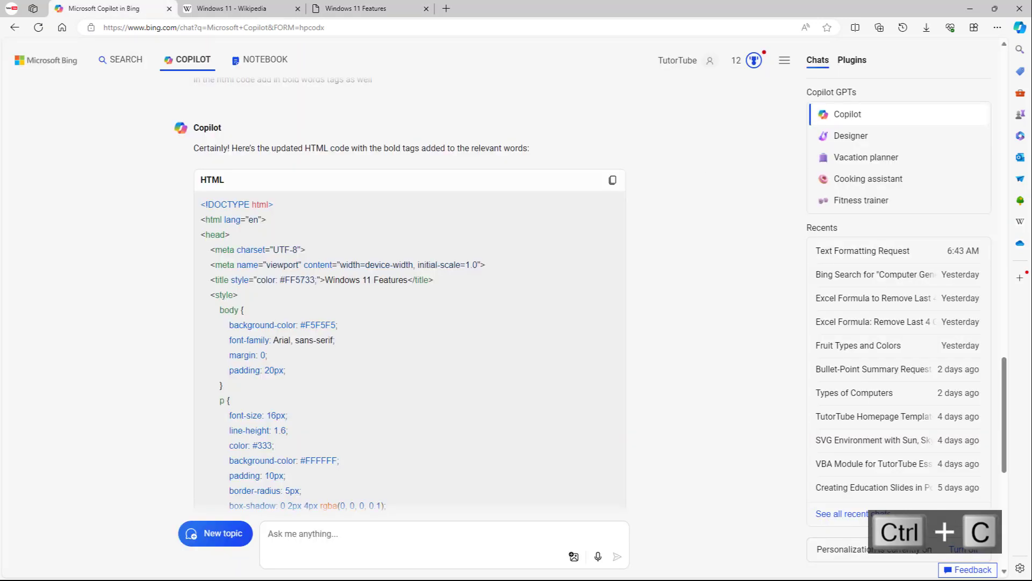
# - Switch to Word, paste the copied Windows 11 Features heading and paragraph into the blank document, and maximize the window
pyautogui.hotkey('alt', 'Tab')
pyautogui.moveTo(333, 99); pyautogui.dragTo(361, 68)
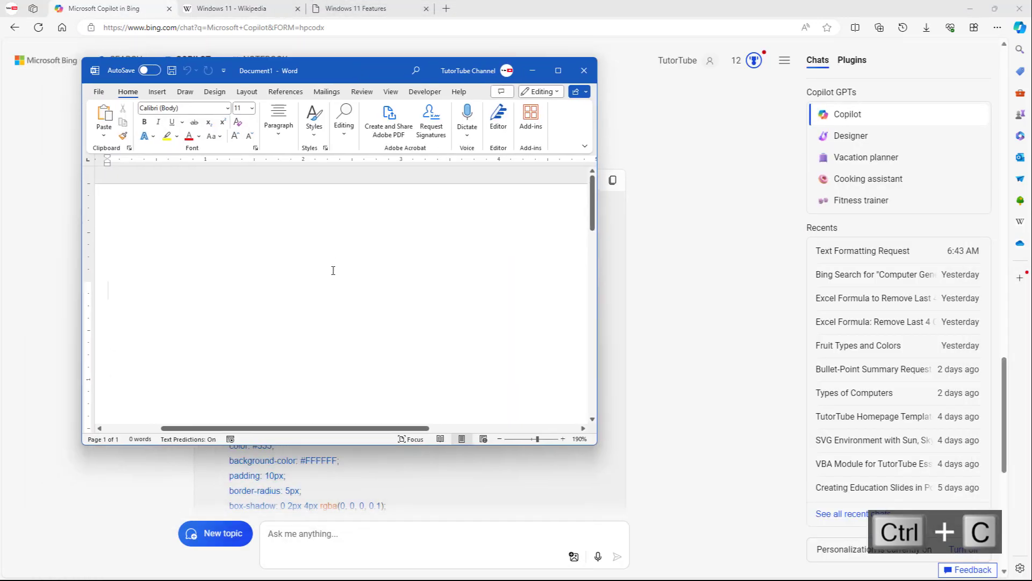
pyautogui.hotkey('ctrl', 'v')
pyautogui.click(558, 71)
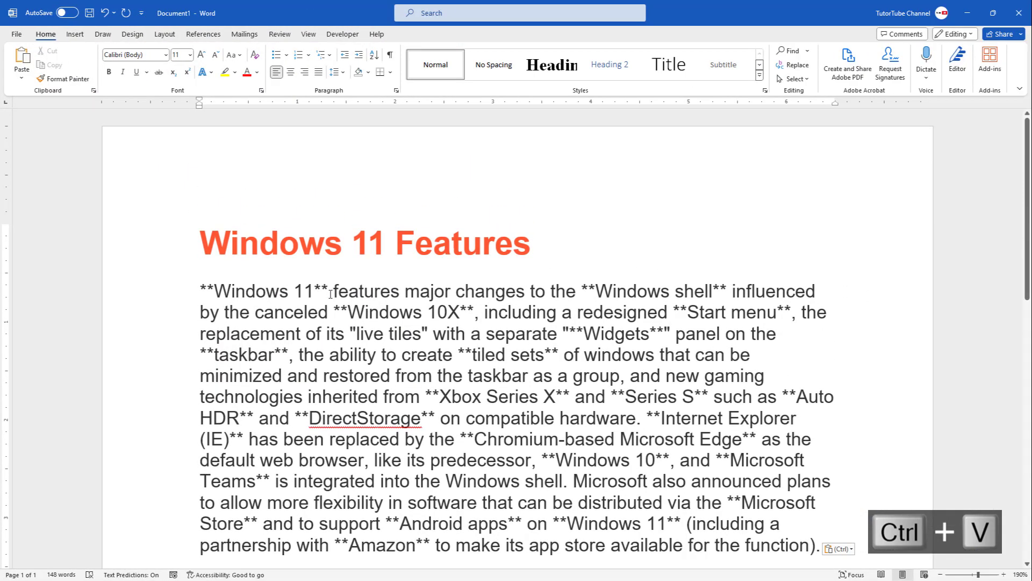
# - Examine the formatting of the pasted paragraph's key terms, including Windows 11, "live tiles" and taskbar
pyautogui.click(180, 292)
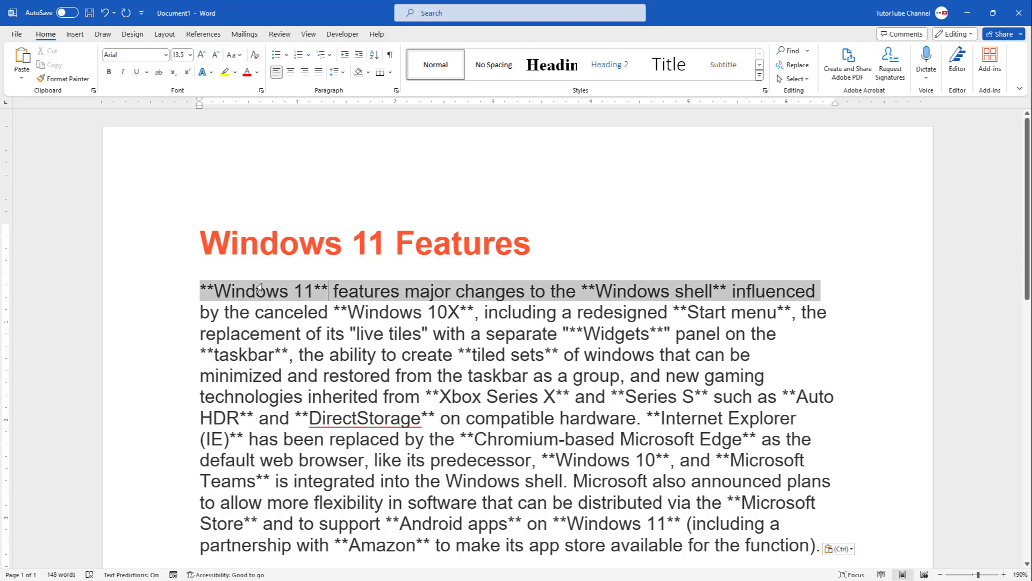
pyautogui.click(327, 292)
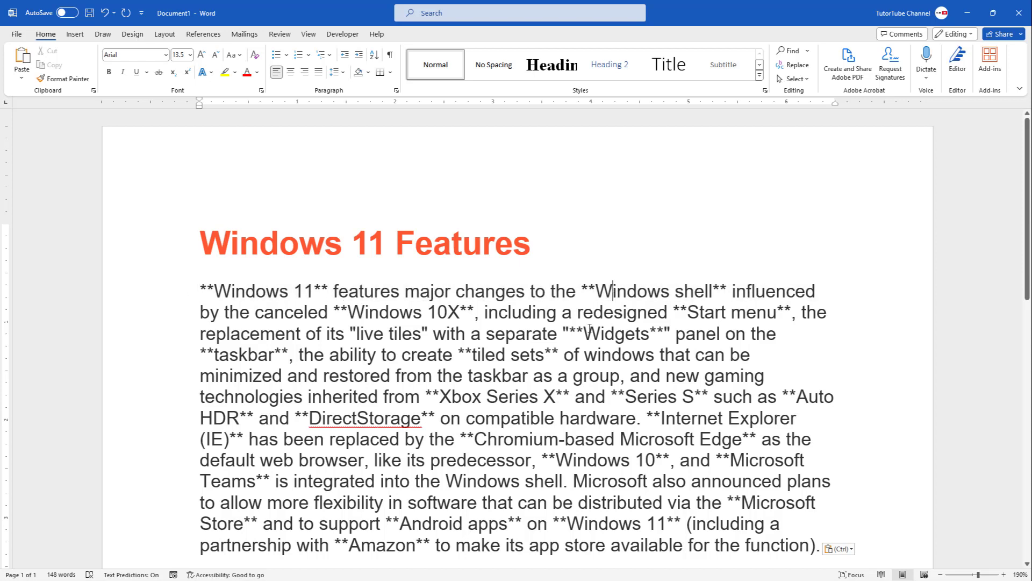
pyautogui.moveTo(358, 334); pyautogui.dragTo(435, 334)
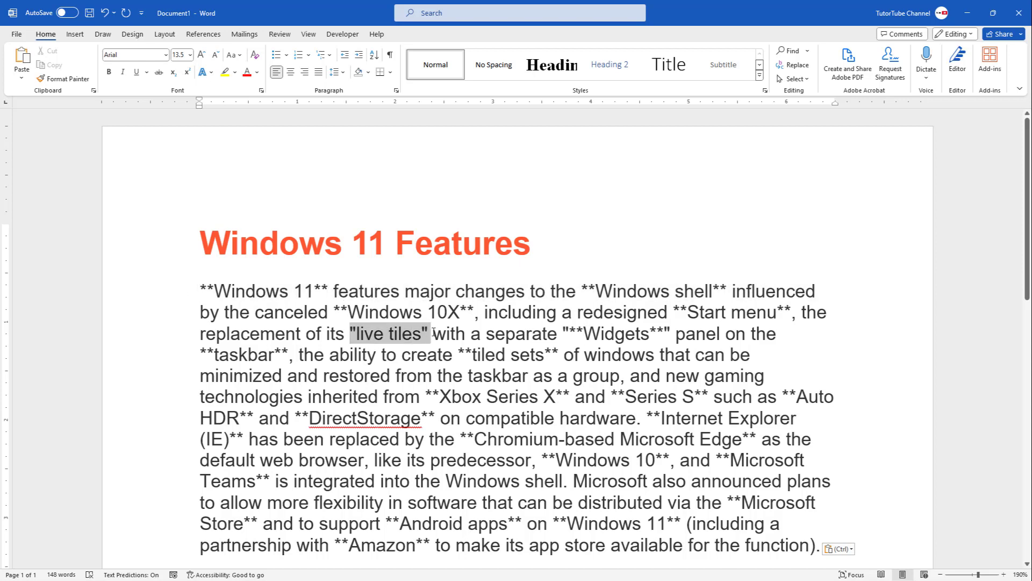
pyautogui.moveTo(298, 354); pyautogui.dragTo(181, 362)
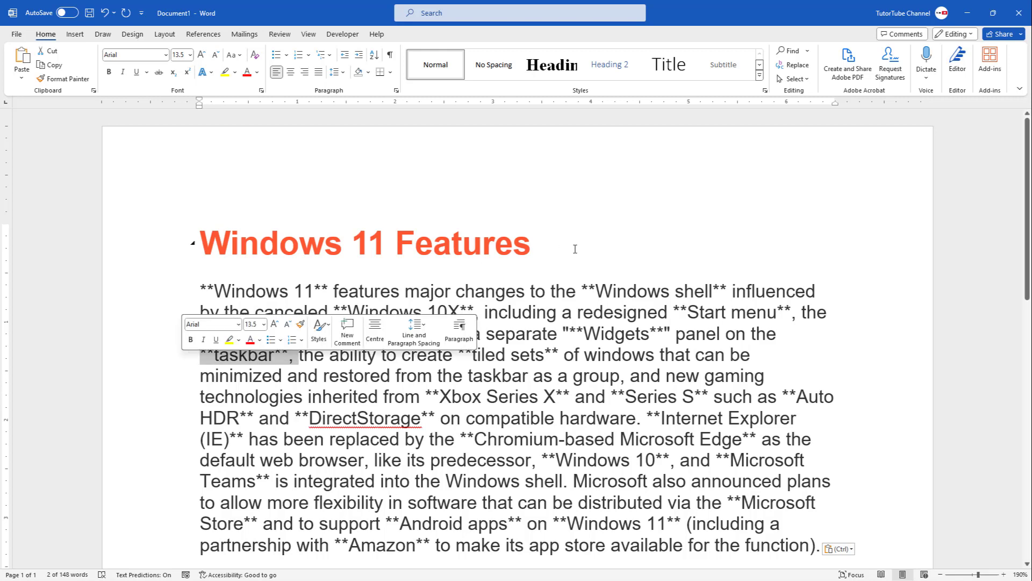
# - Return to the Copilot chat and review the earlier formatting prompts and the HTML code replies
pyautogui.hotkey('alt', 'Tab')
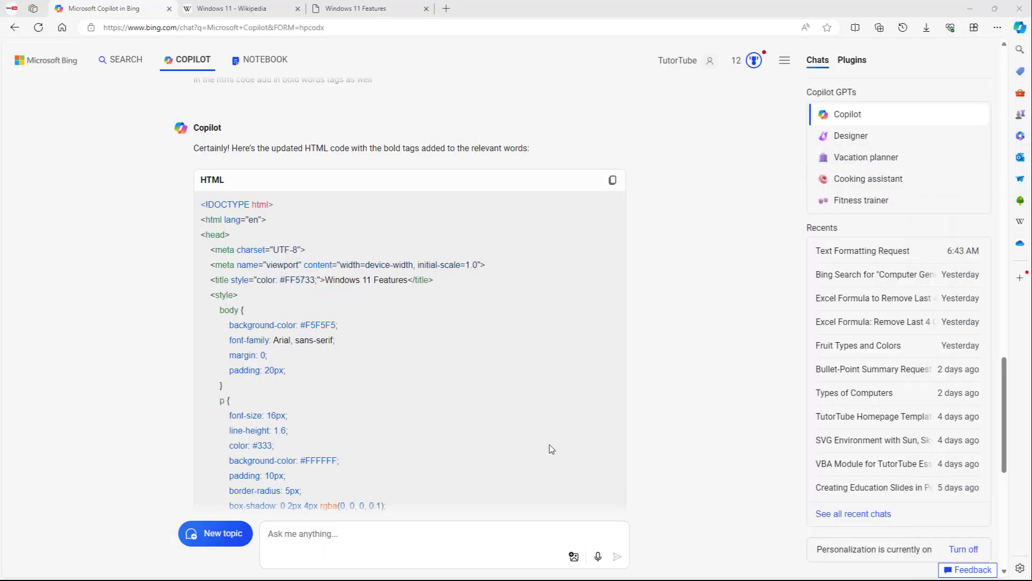
pyautogui.scroll(-5, 548, 449)
pyautogui.scroll(-2, 454, 364)
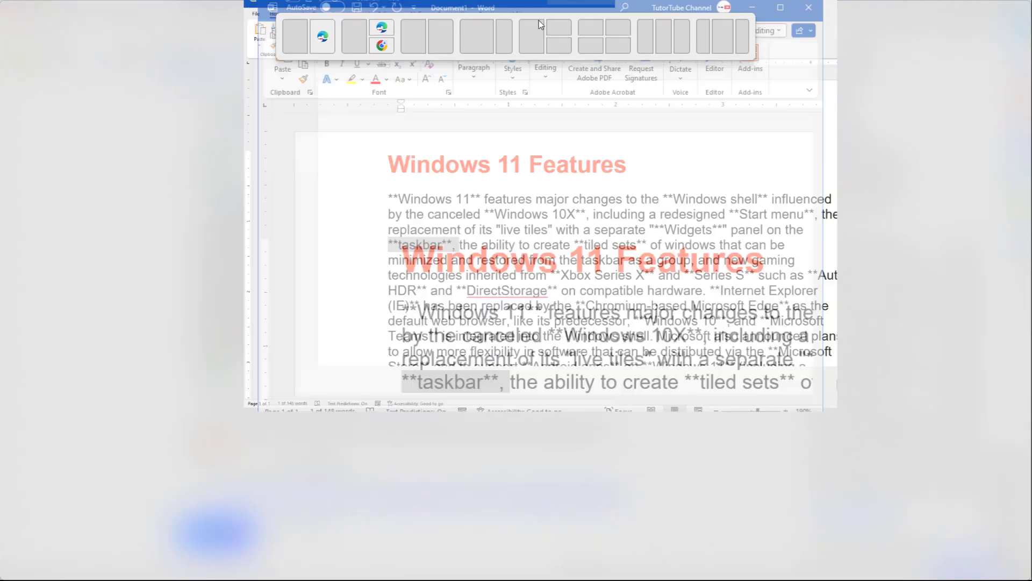
pyautogui.scroll(3, 596, 258)
pyautogui.scroll(3, 595, 258)
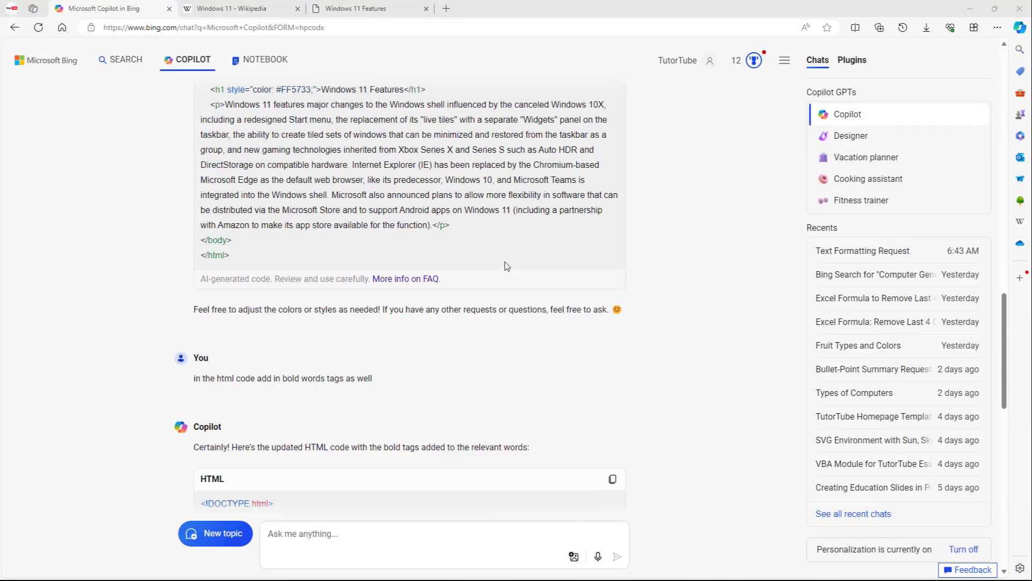
pyautogui.scroll(-10, 505, 264)
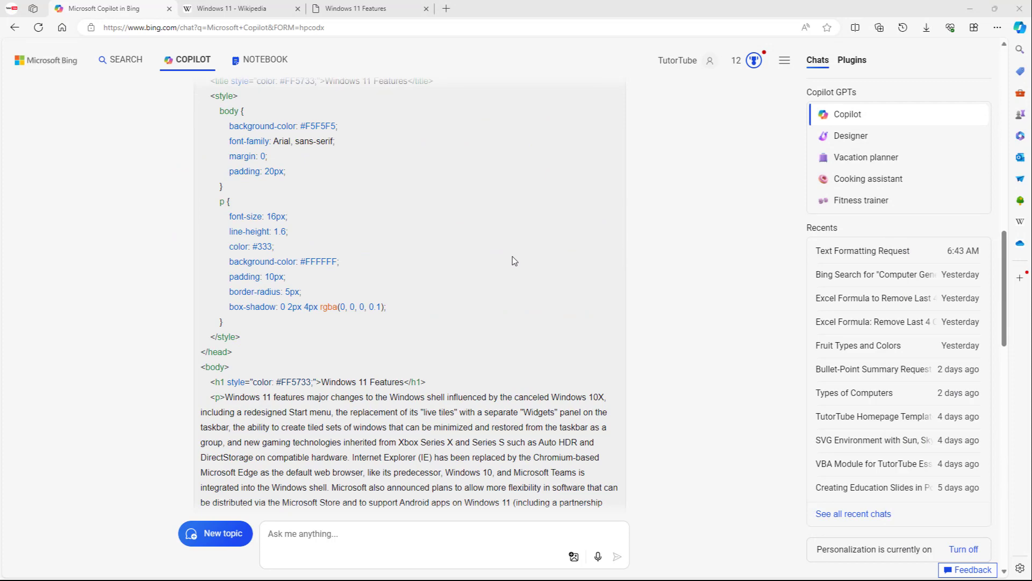
pyautogui.scroll(7, 508, 258)
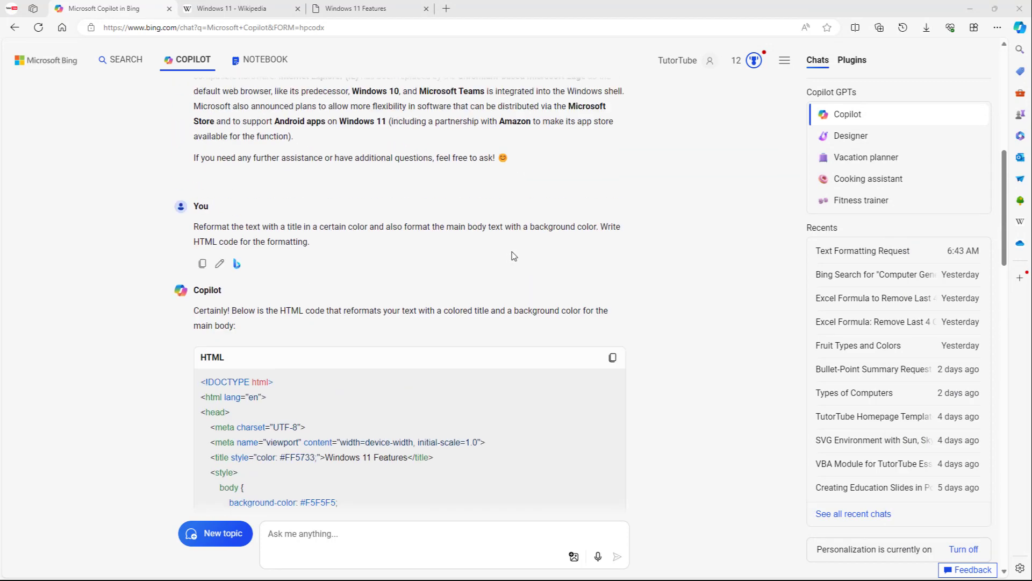